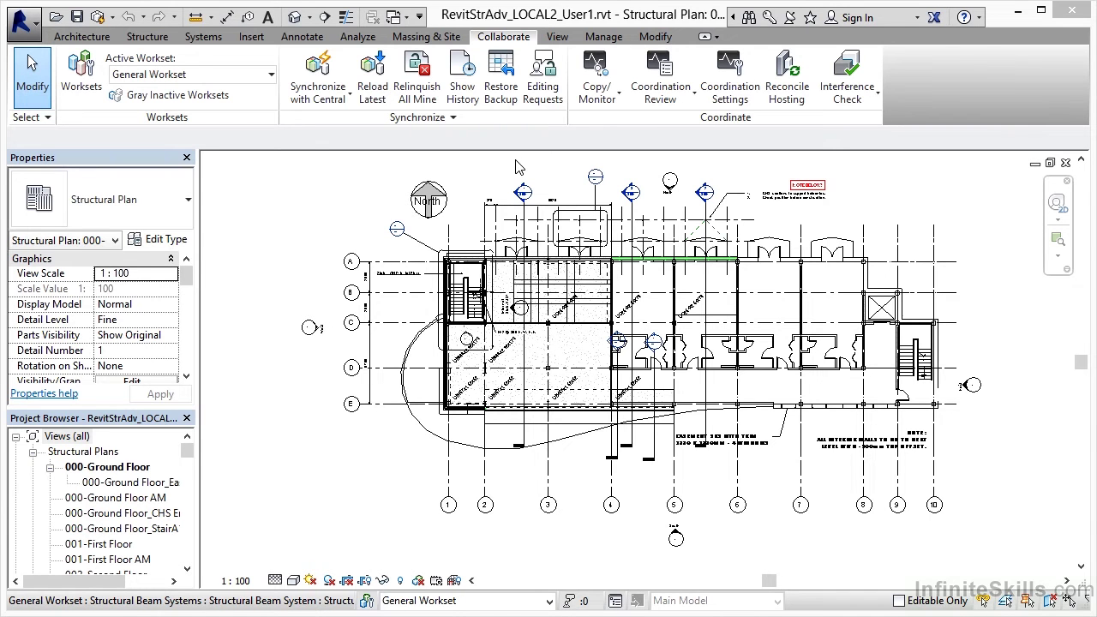
pyautogui.click(231, 77)
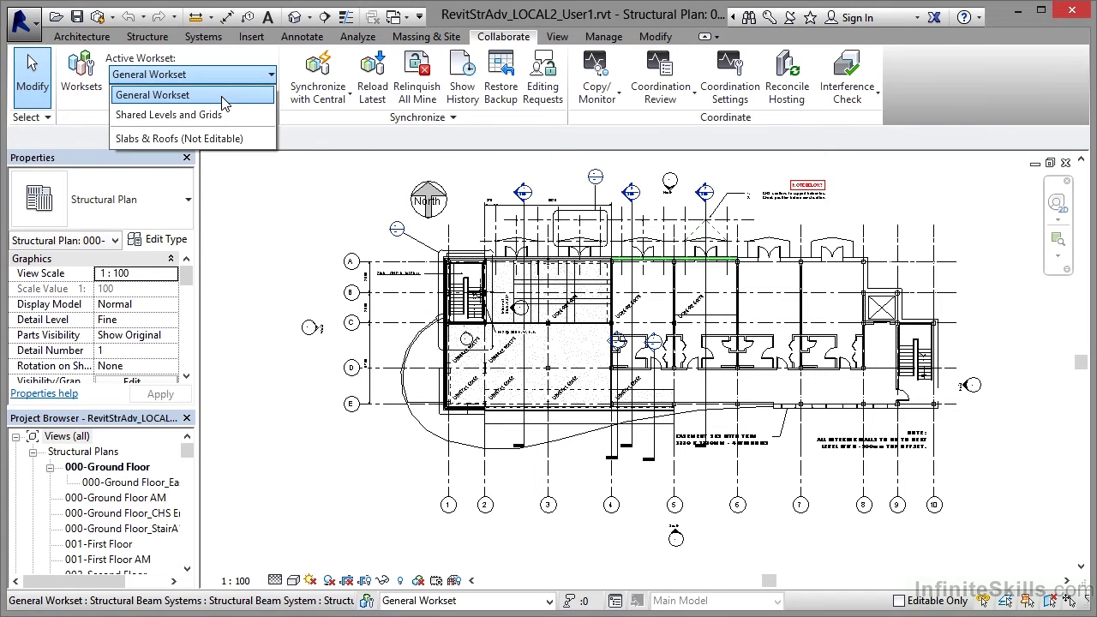
pyautogui.click(253, 172)
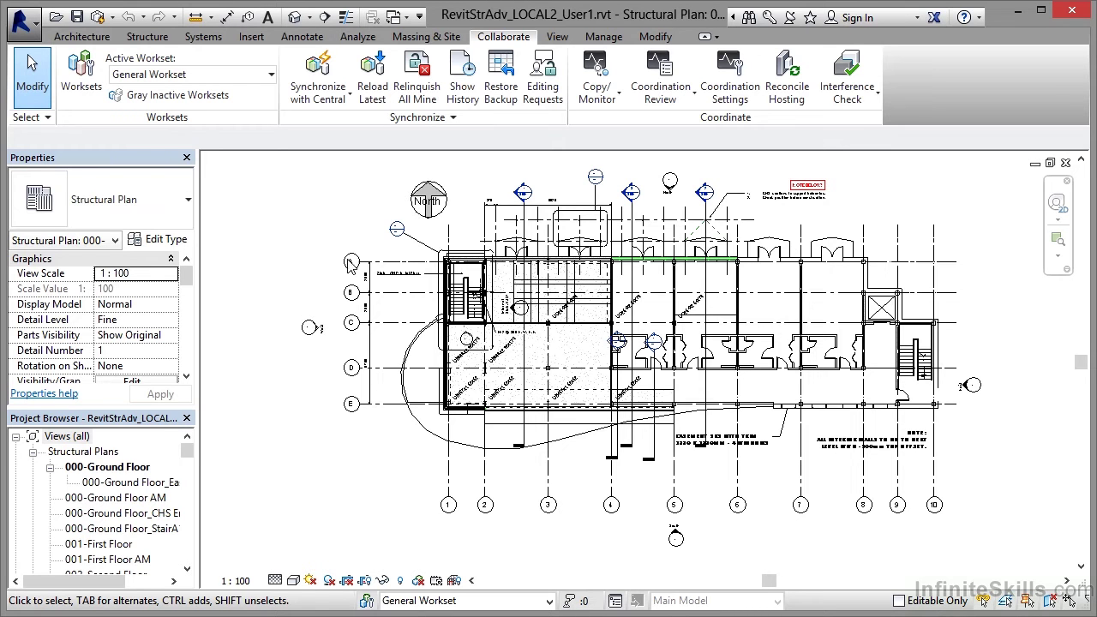
# Switch to the RevitStrAdv_LOCAL2_User2.rvt session and try to make the UC254x254x73 column at grid C-4 editable.
pyautogui.moveTo(539, 615)
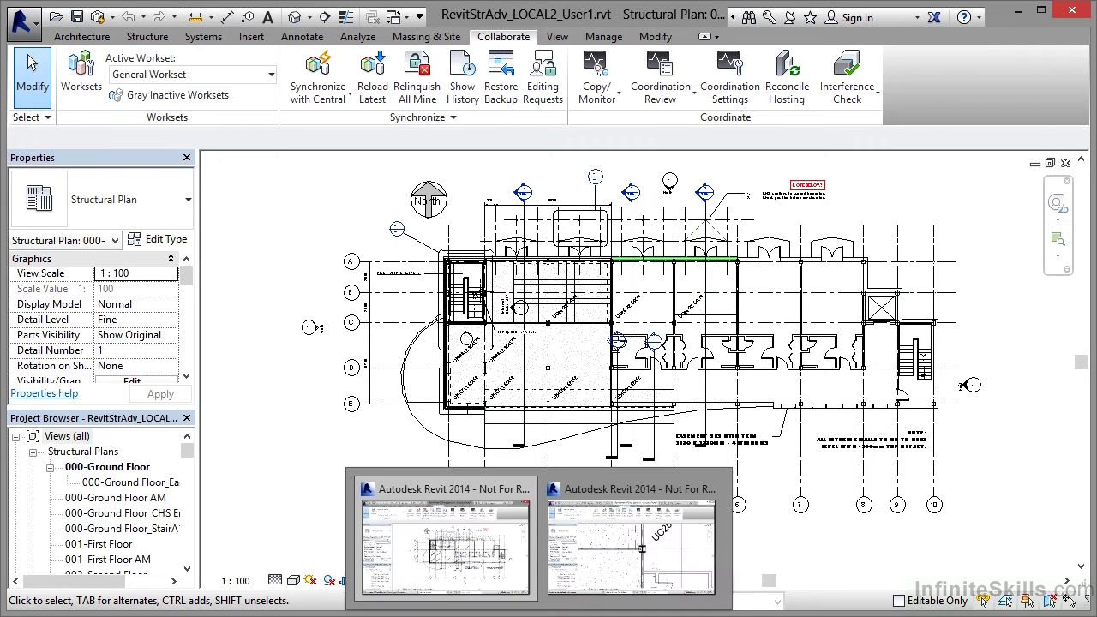
pyautogui.click(631, 582)
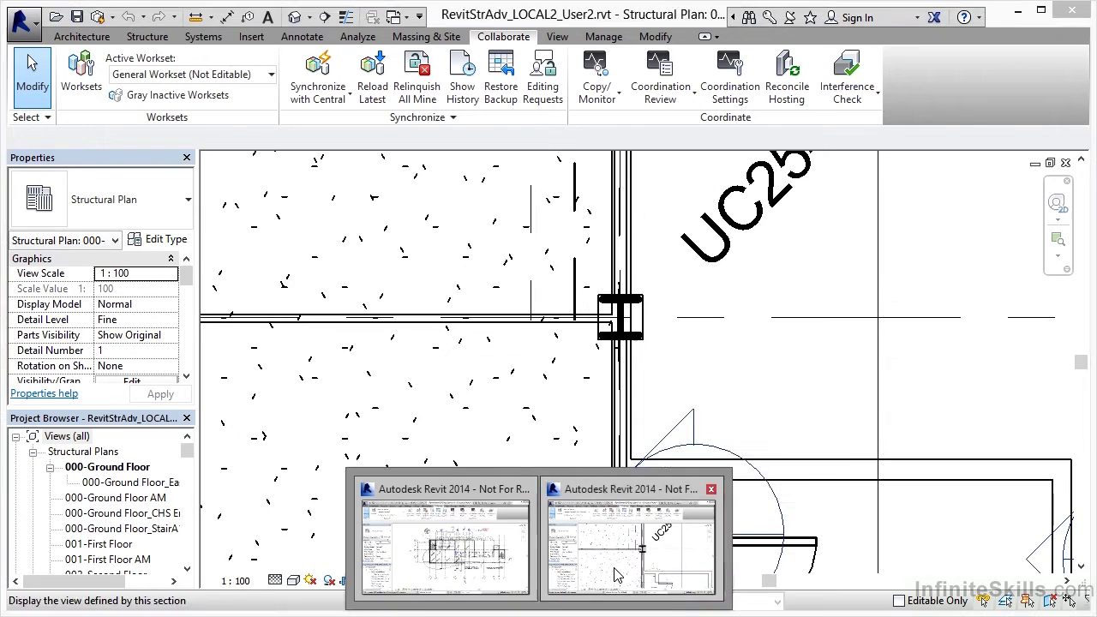
pyautogui.click(635, 310)
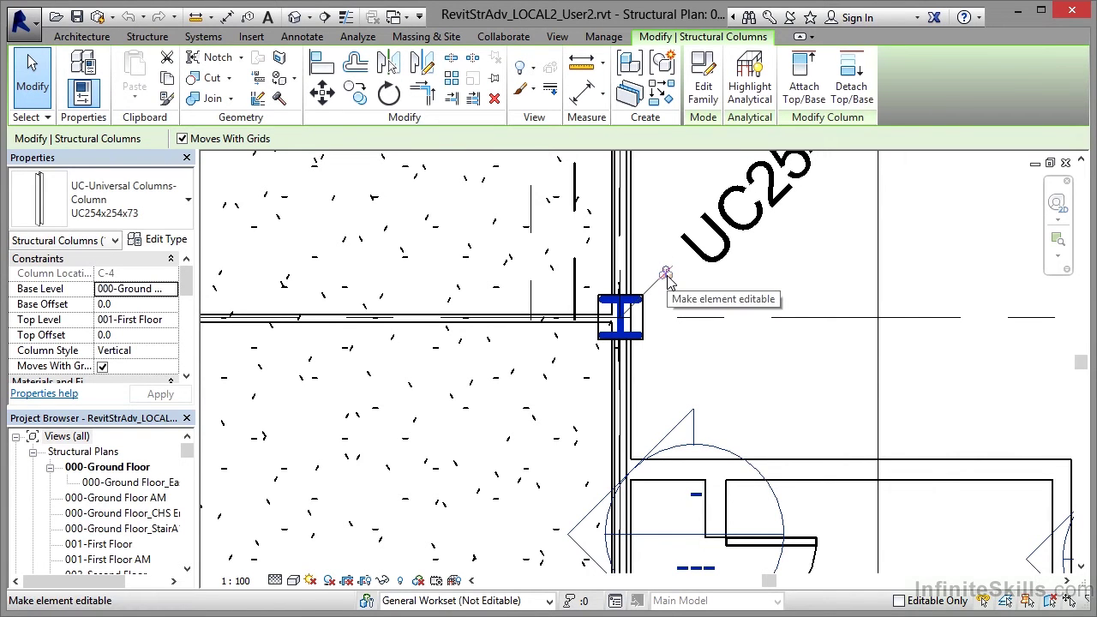
pyautogui.click(666, 275)
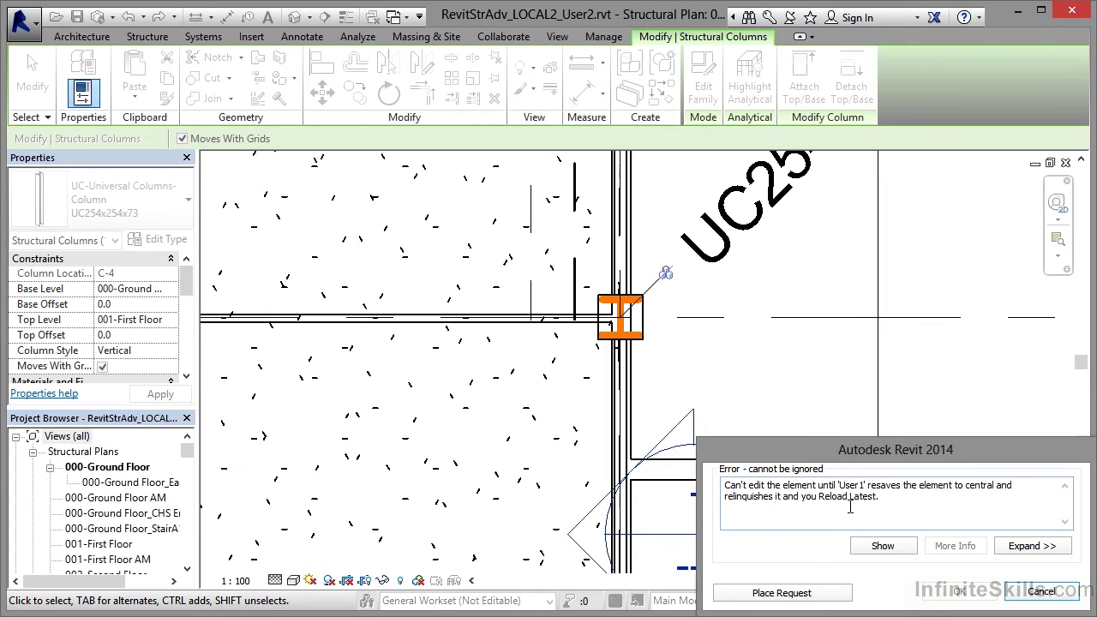
# Place an editing request with User1 for the blocked column and close the request notice.
pyautogui.moveTo(810, 445); pyautogui.dragTo(748, 377)
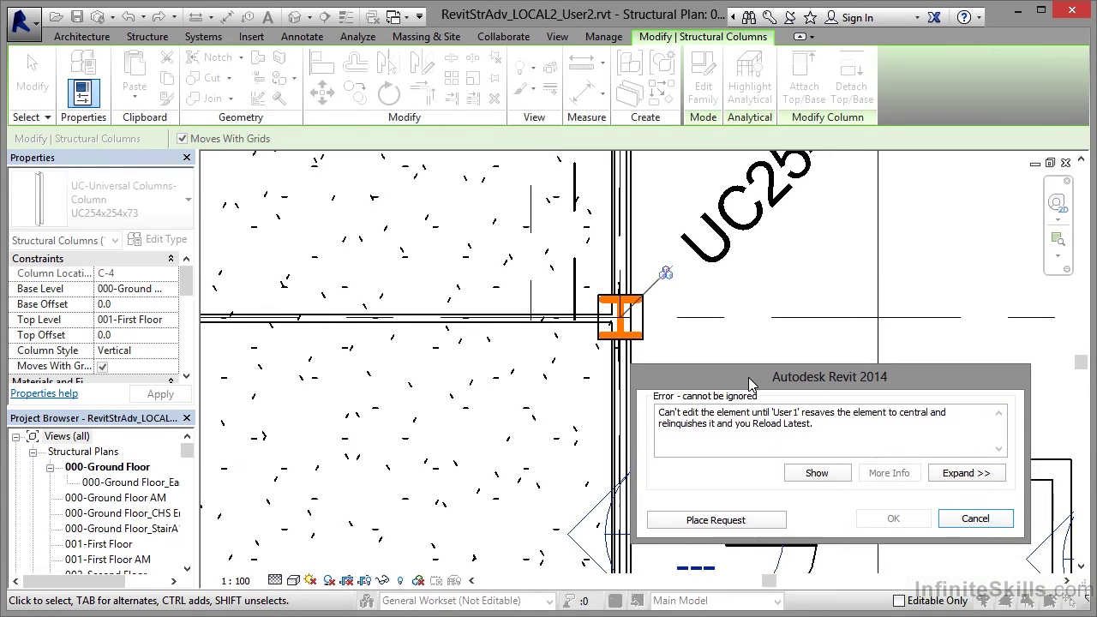
pyautogui.click(729, 520)
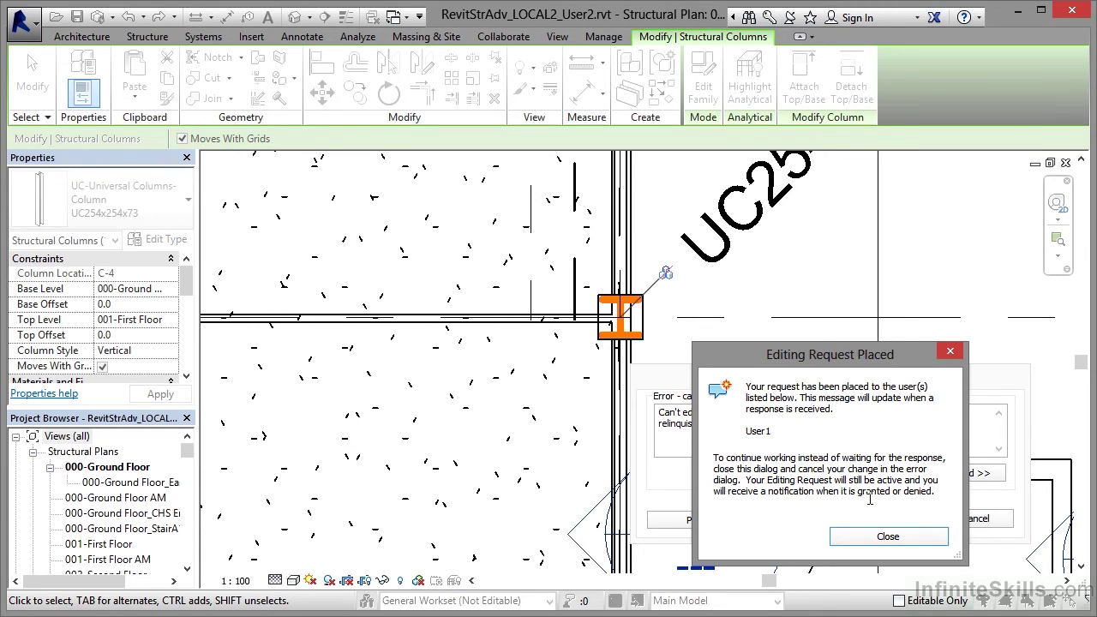
pyautogui.click(871, 537)
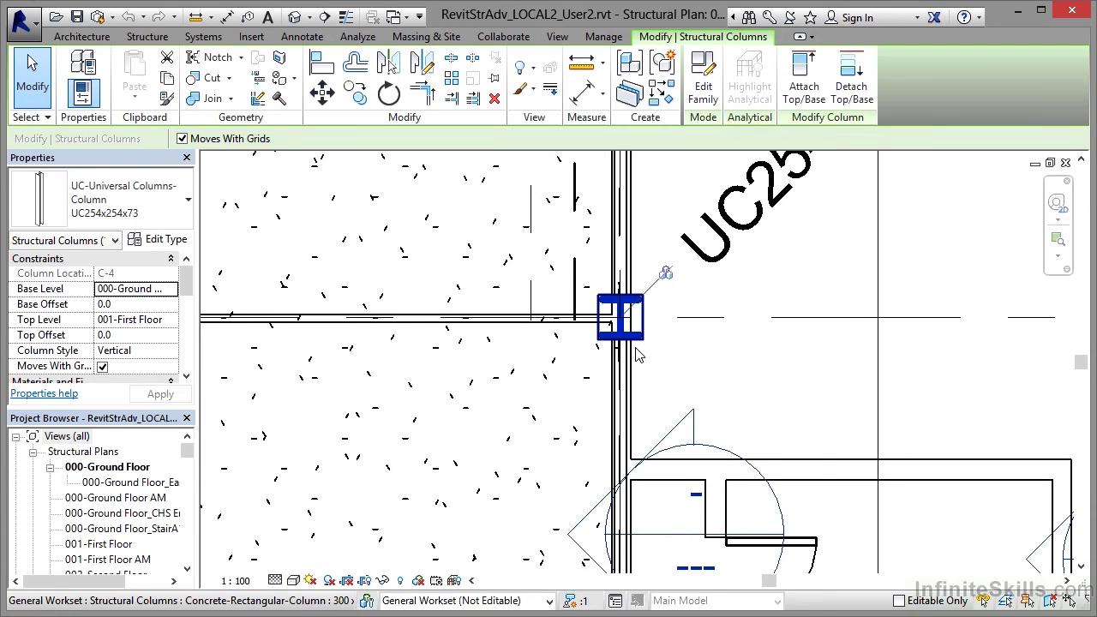
pyautogui.click(507, 36)
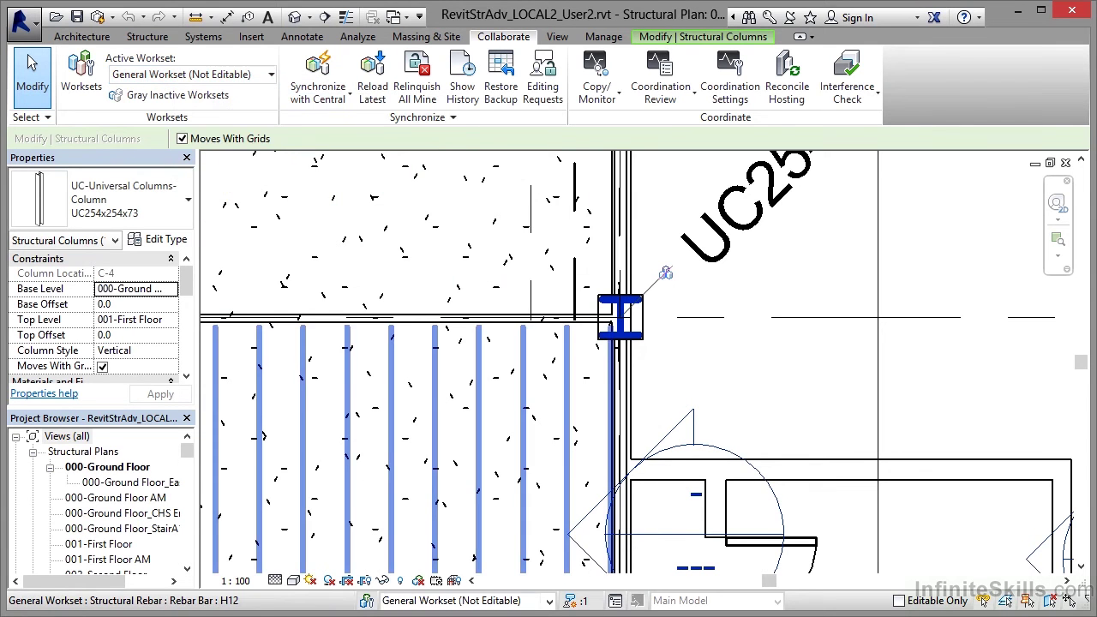
# Switch to the RevitStrAdv_LOCAL2_User1.rvt session, show the column User2 asked for and grant the editing request.
pyautogui.click(541, 517)
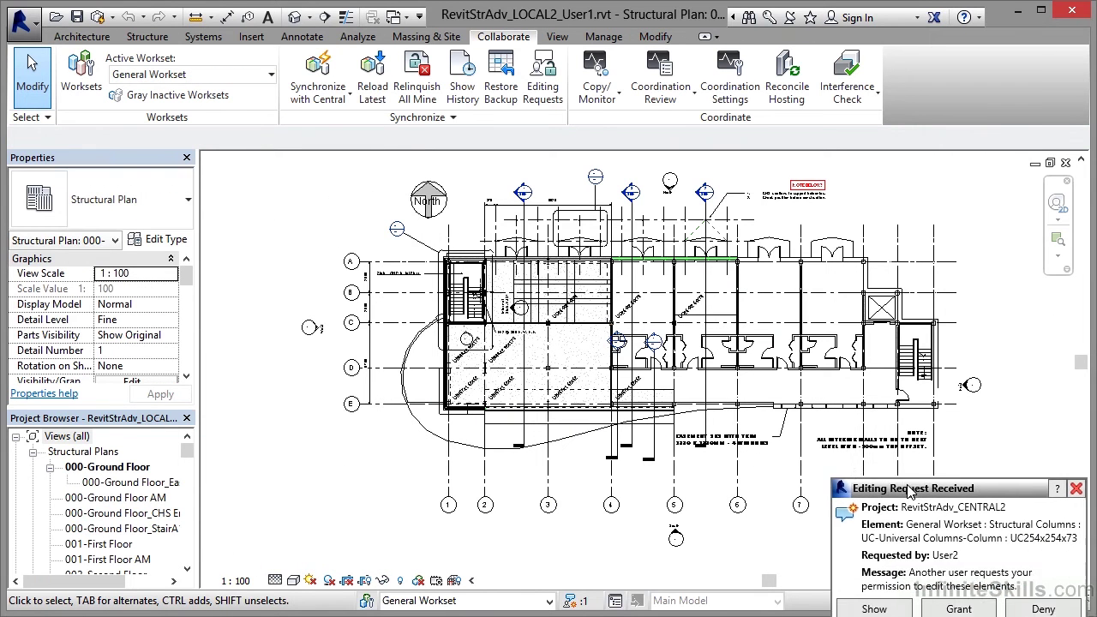
pyautogui.moveTo(961, 542); pyautogui.dragTo(759, 339)
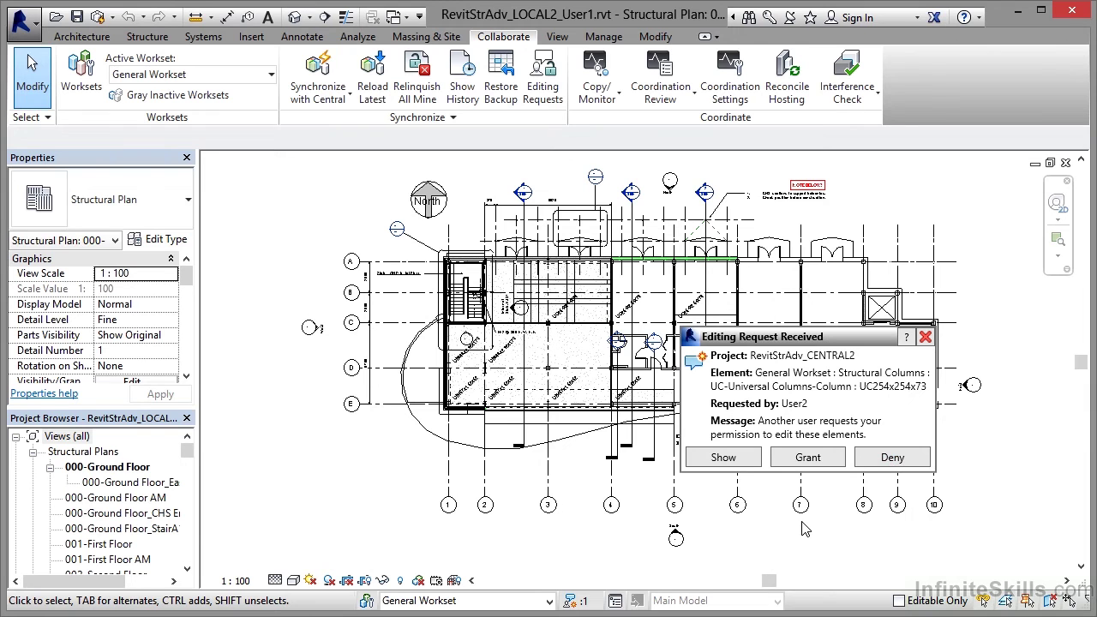
pyautogui.click(723, 457)
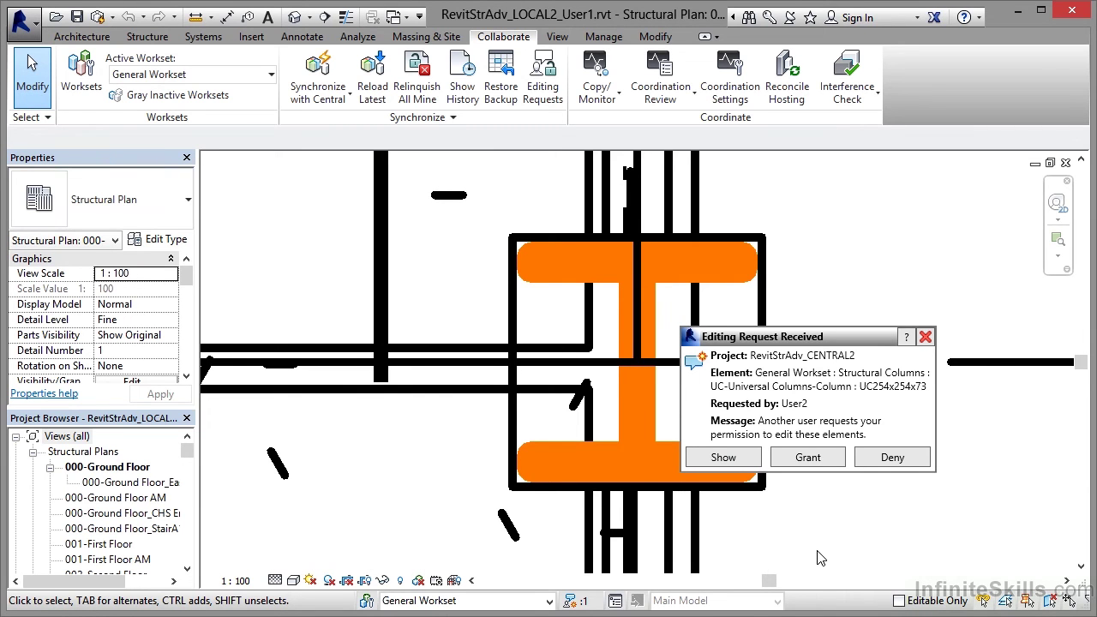
pyautogui.click(807, 457)
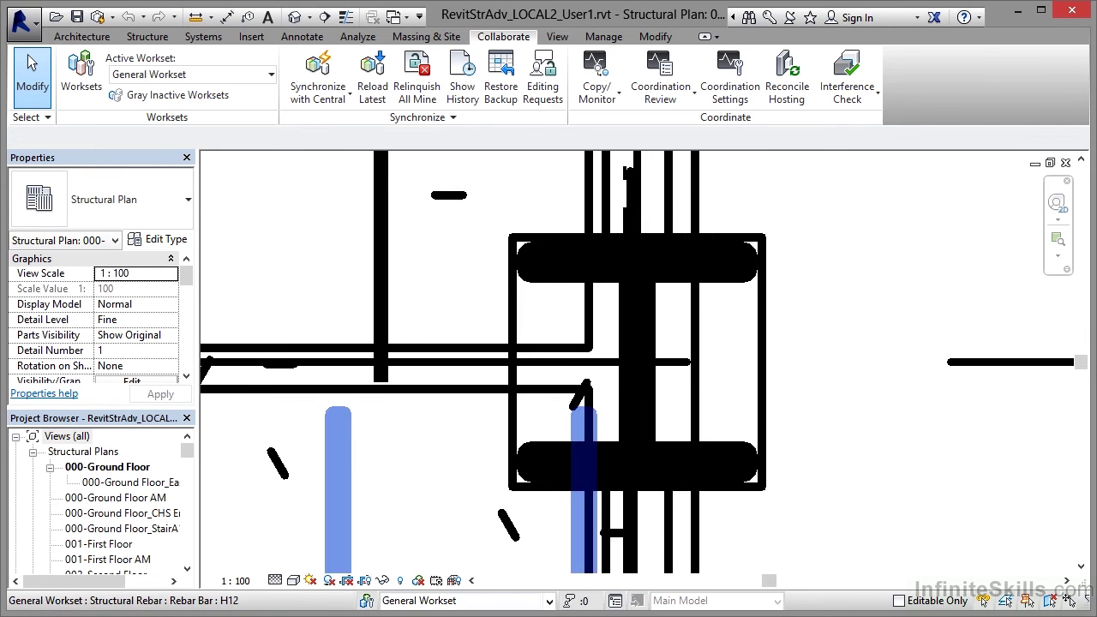
# Return to User2's session, show the column in the granted request and dismiss the notification.
pyautogui.click(630, 557)
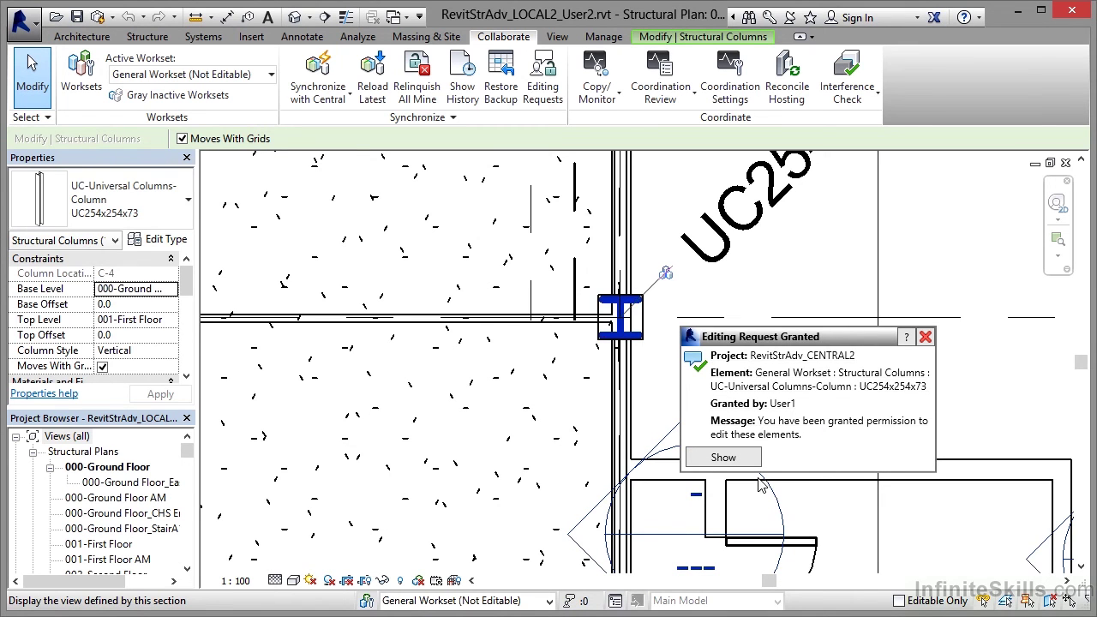
pyautogui.click(737, 459)
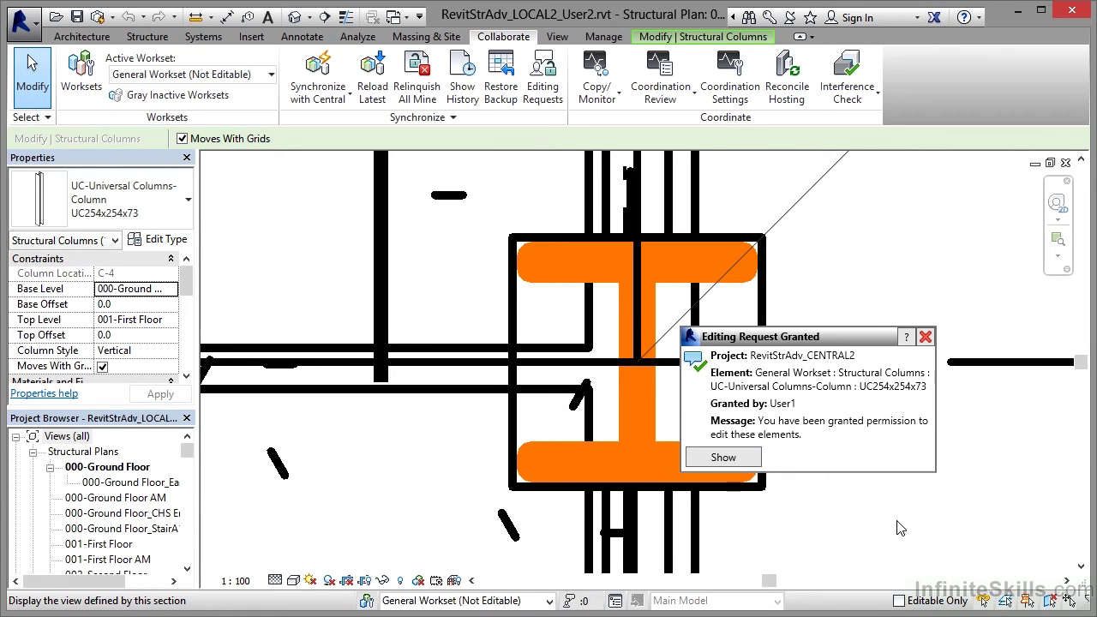
pyautogui.click(444, 313)
pyautogui.scroll(-2, 444, 314)
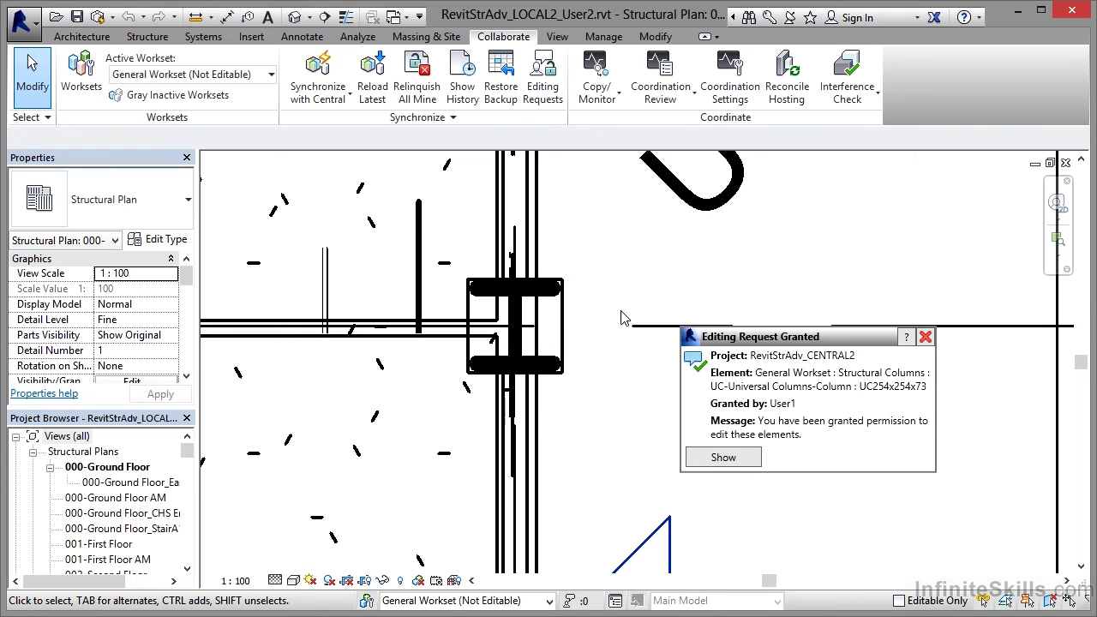
pyautogui.click(926, 337)
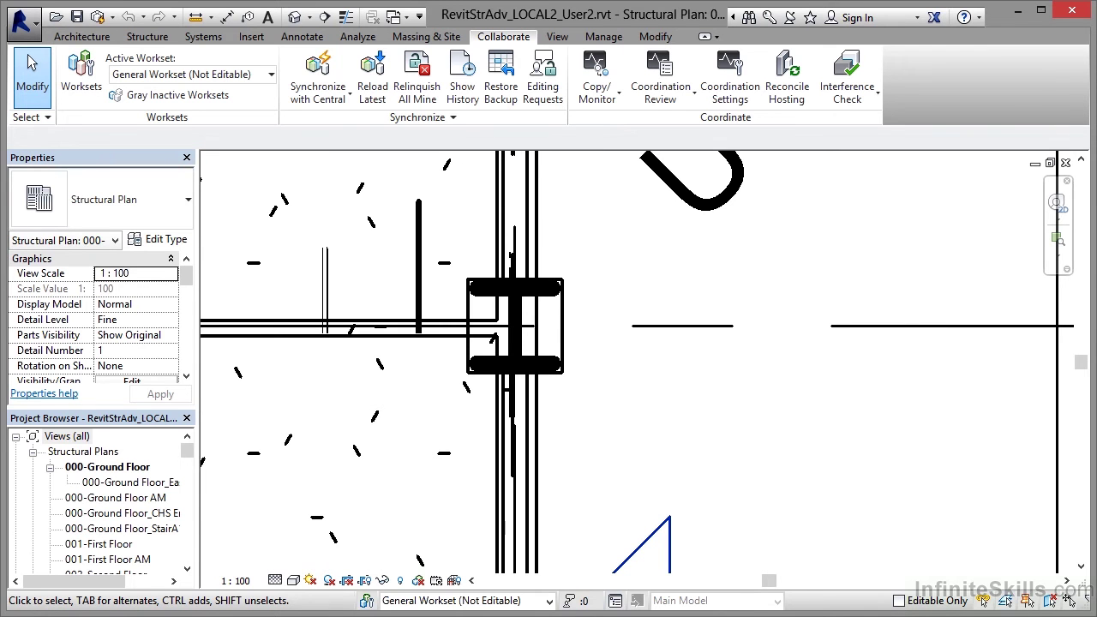
# Switch back to User1's session and check both others' and own pending editing requests.
pyautogui.moveTo(531, 612)
pyautogui.click(435, 540)
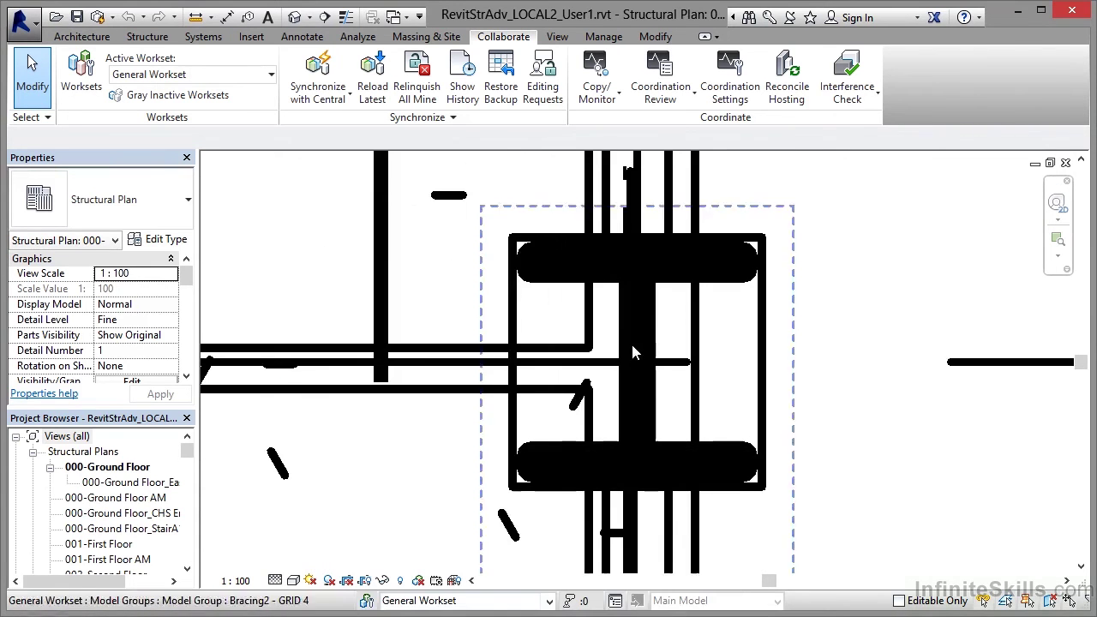
pyautogui.scroll(-3, 847, 276)
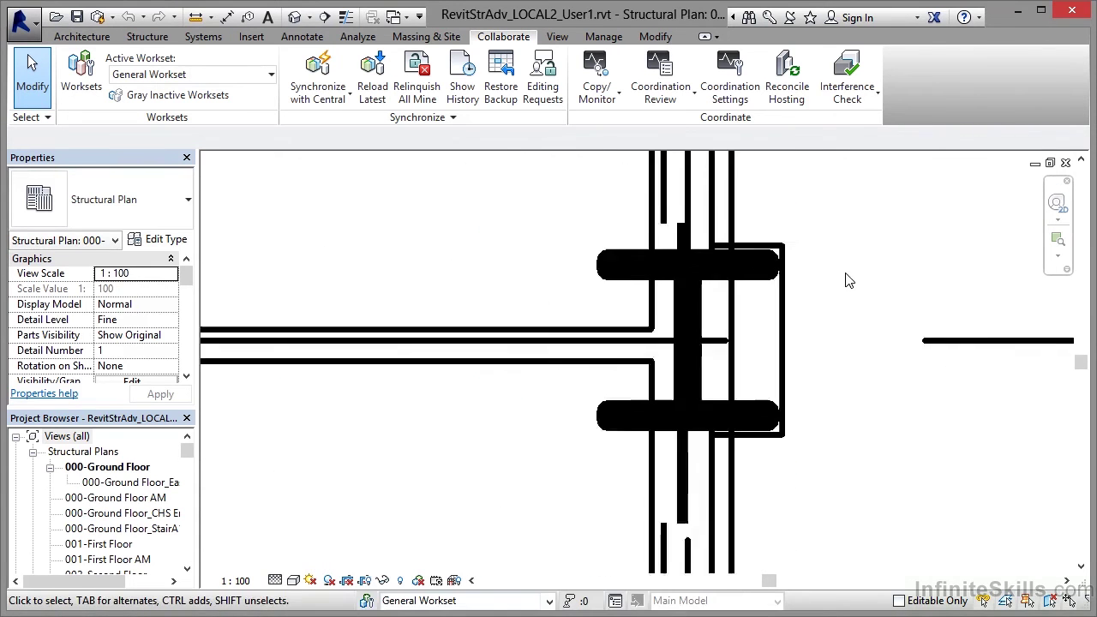
pyautogui.click(541, 95)
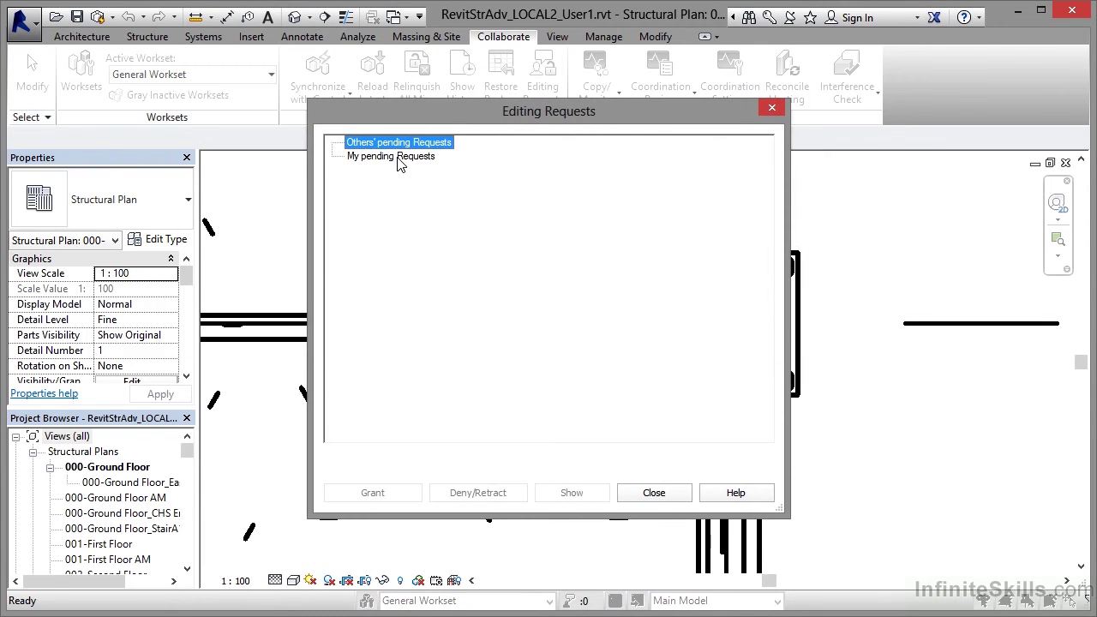
pyautogui.click(397, 157)
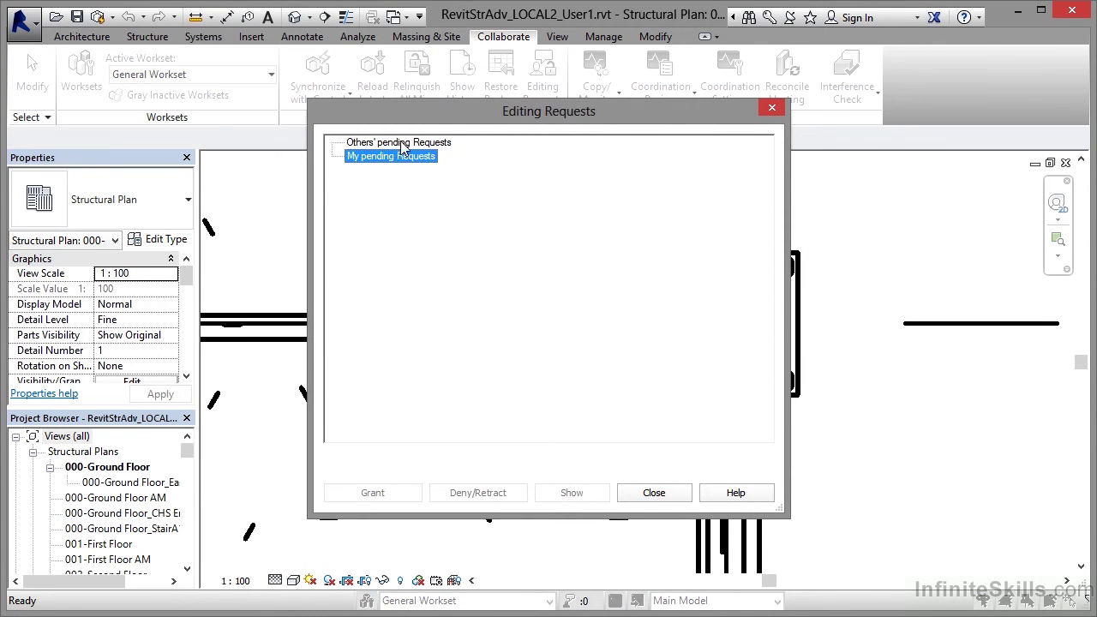
pyautogui.click(402, 143)
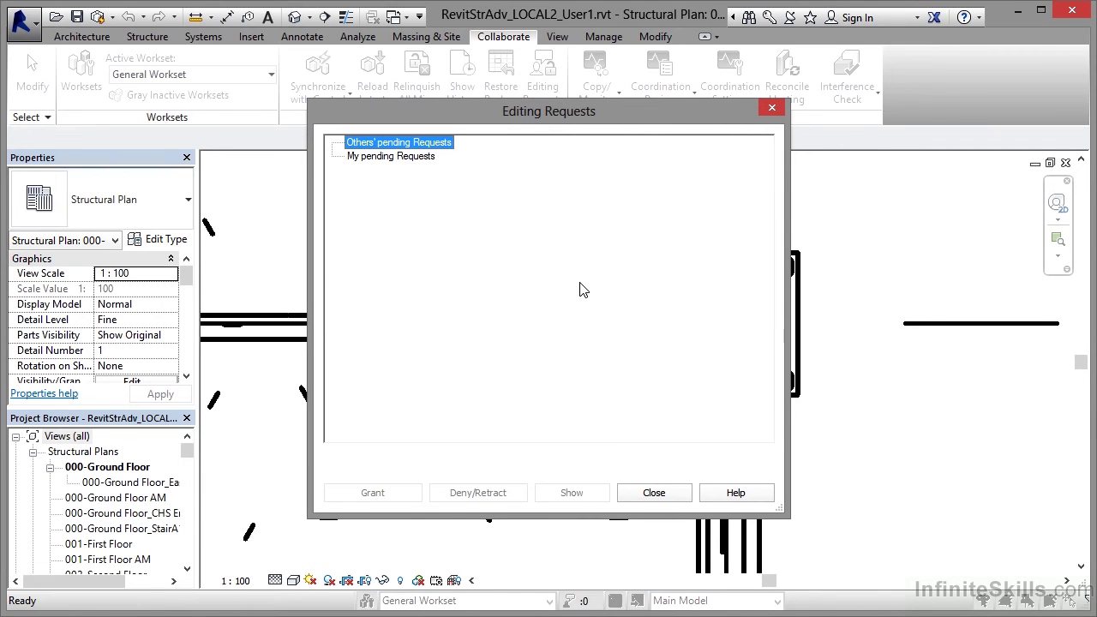
pyautogui.click(673, 497)
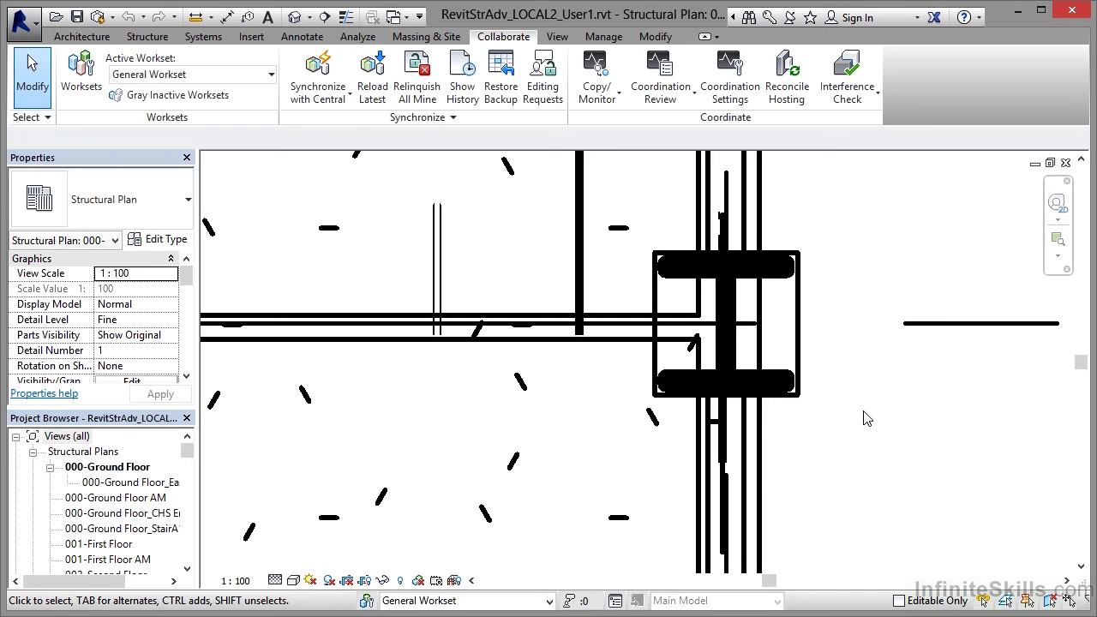
# Set the worksharing update frequency to every 32 seconds in the general program options.
pyautogui.click(33, 24)
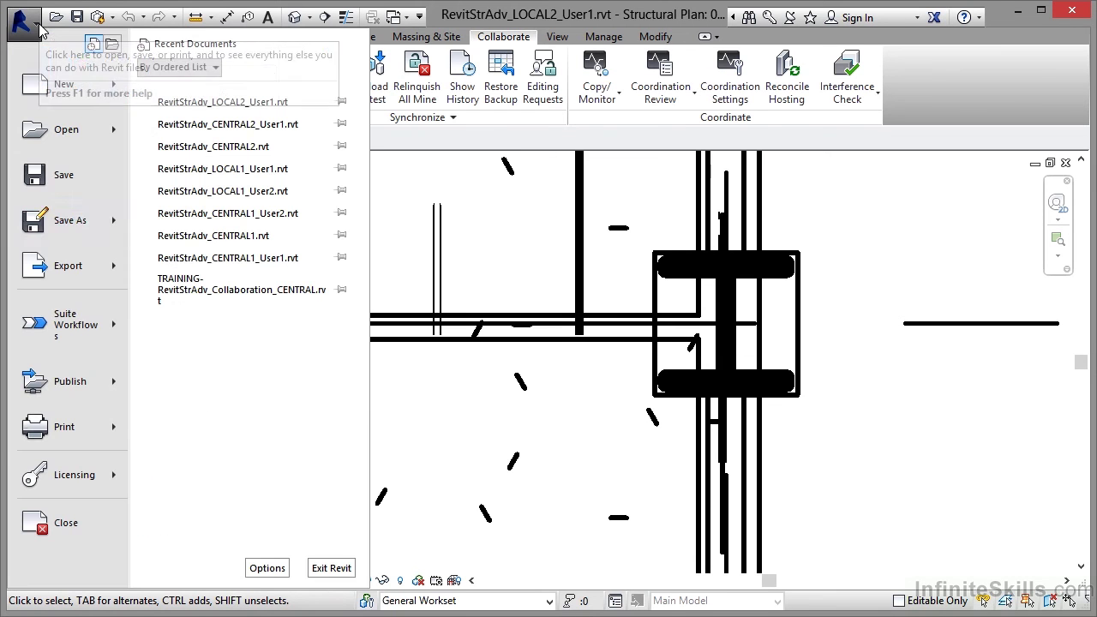
pyautogui.click(268, 568)
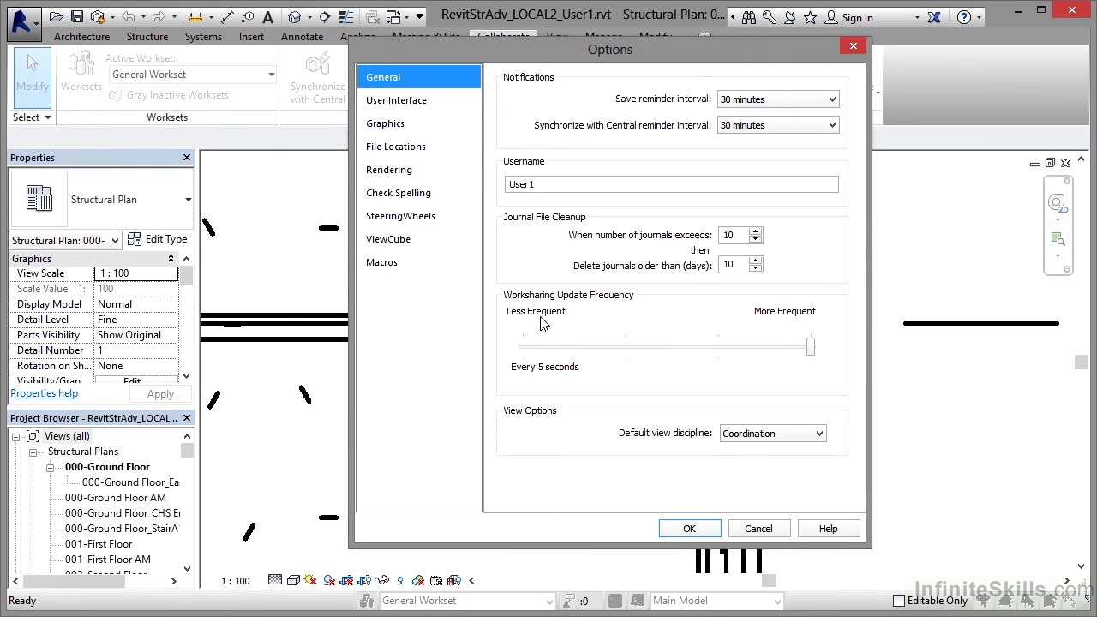
pyautogui.moveTo(813, 358); pyautogui.dragTo(519, 364)
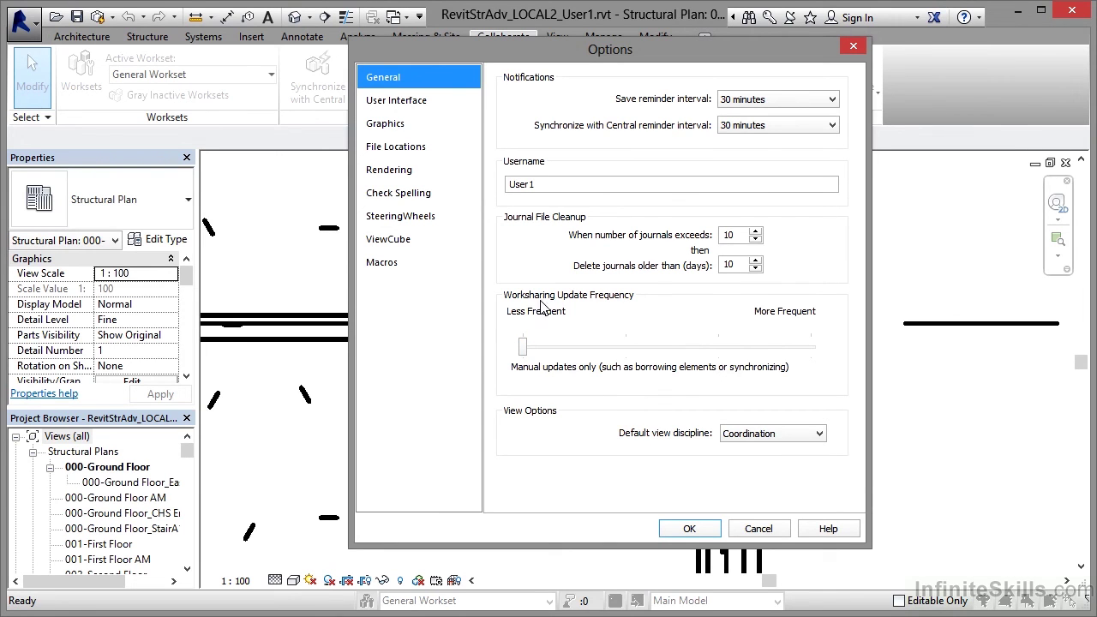
pyautogui.moveTo(524, 356)
pyautogui.mouseDown()
pyautogui.moveTo(555, 353)
pyautogui.moveTo(521, 353)
pyautogui.mouseUp()
pyautogui.moveTo(523, 349); pyautogui.dragTo(673, 355)
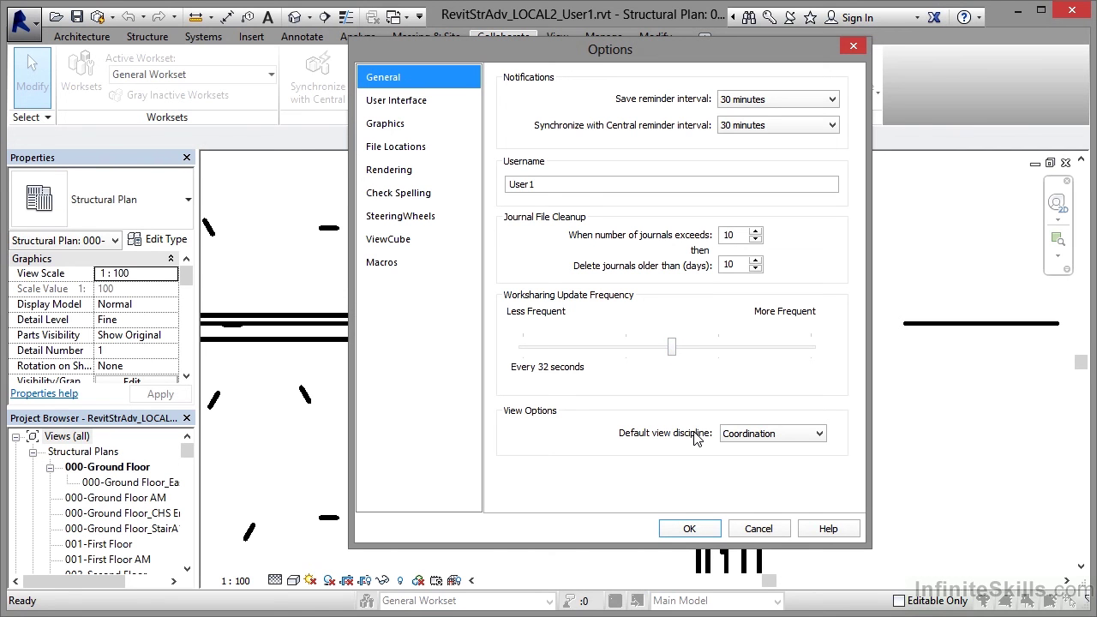
pyautogui.click(690, 529)
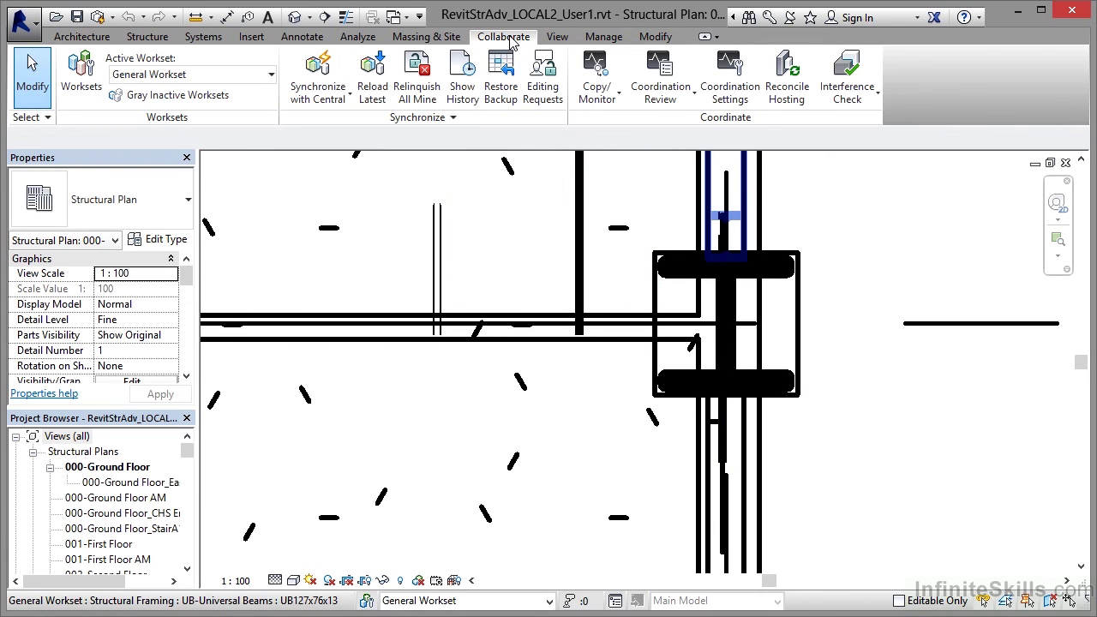
# Recheck the list of pending editing requests in User1's session.
pyautogui.click(546, 94)
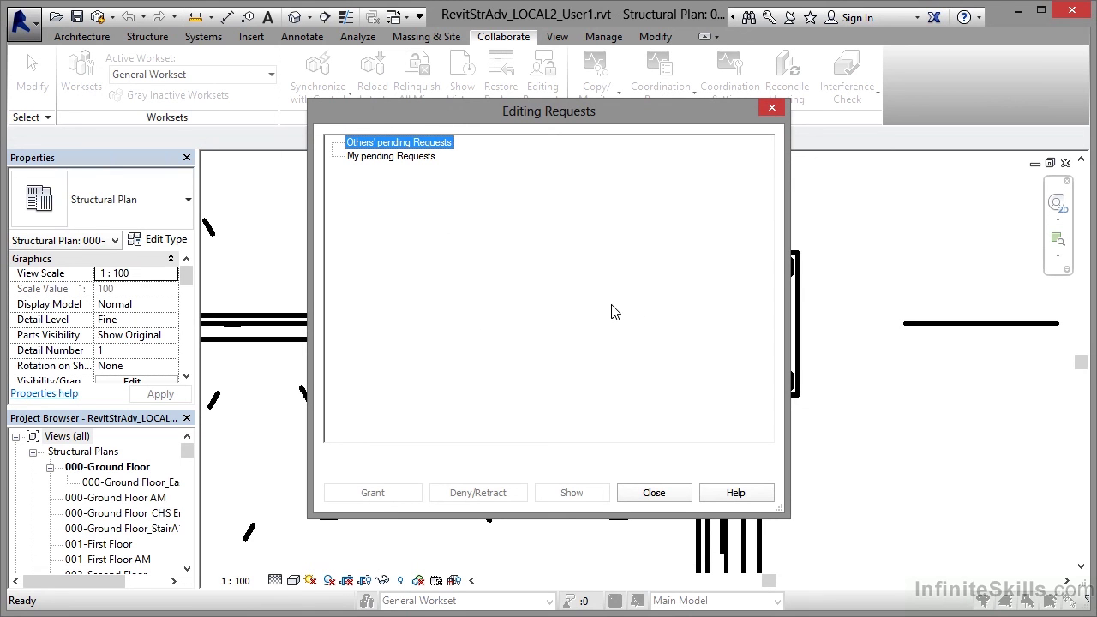
pyautogui.click(651, 495)
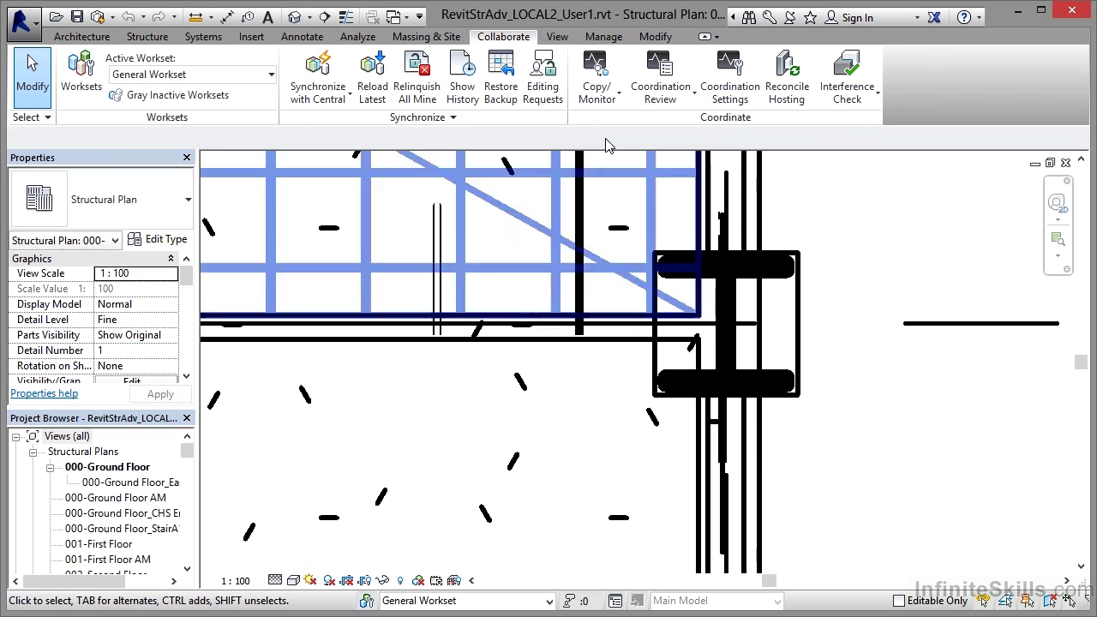
pyautogui.click(545, 103)
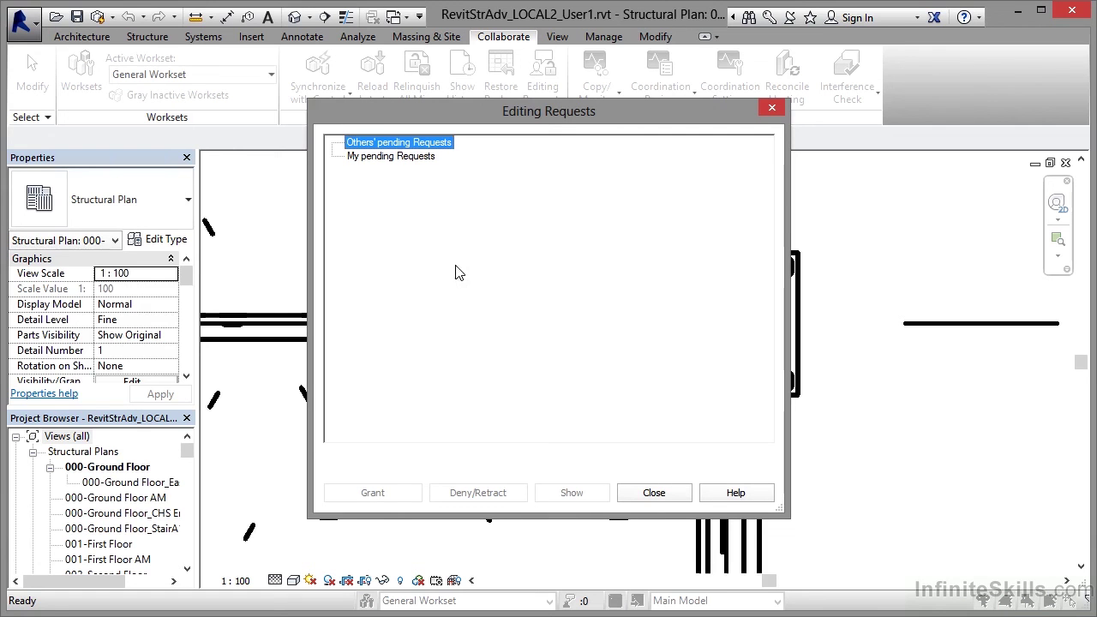
pyautogui.click(654, 493)
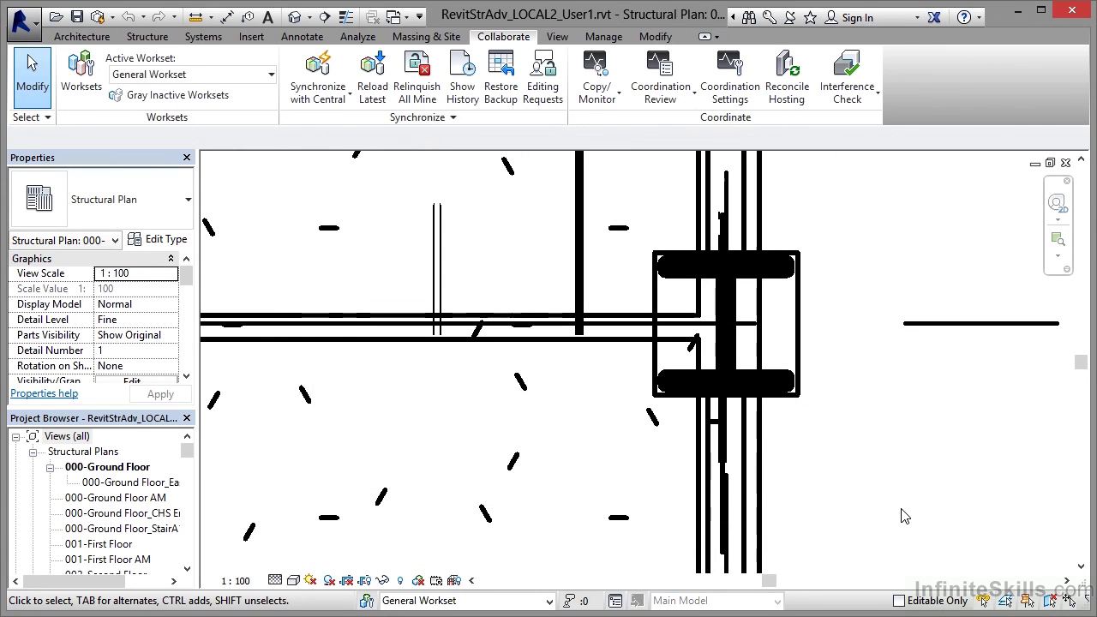